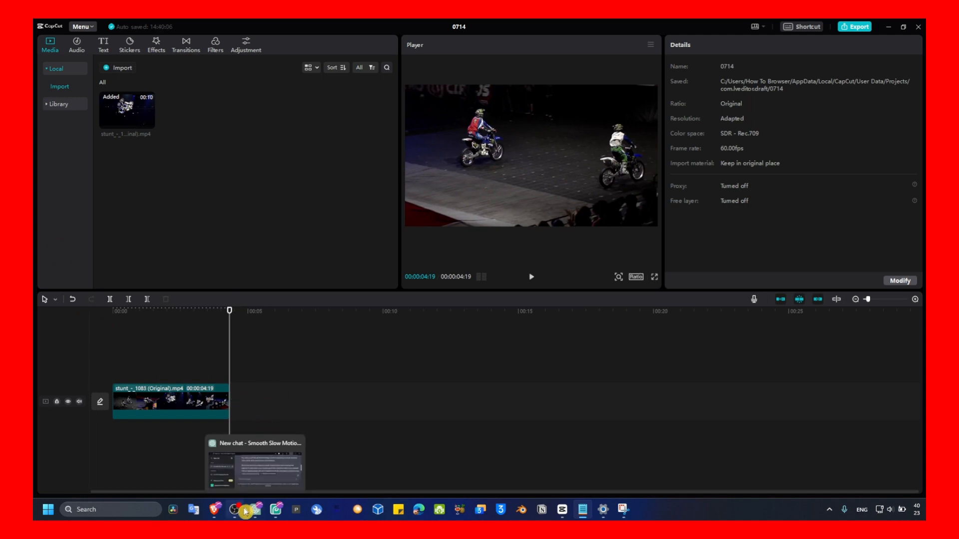
left_click(237, 512)
left_click(237, 516)
left_click_drag(230, 331, 138, 331)
left_click(159, 394)
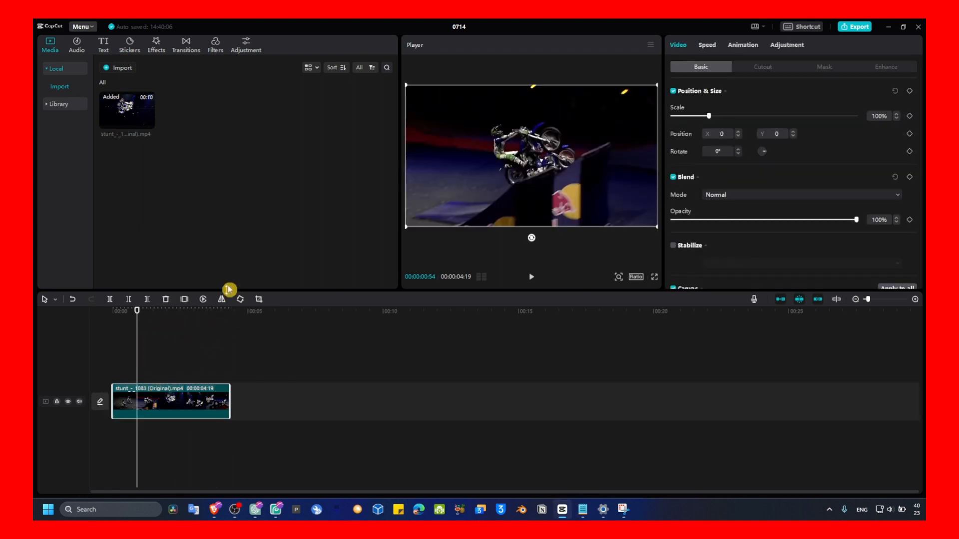
- Add a default text clip at the playhead and select its text for editing
left_click(105, 46)
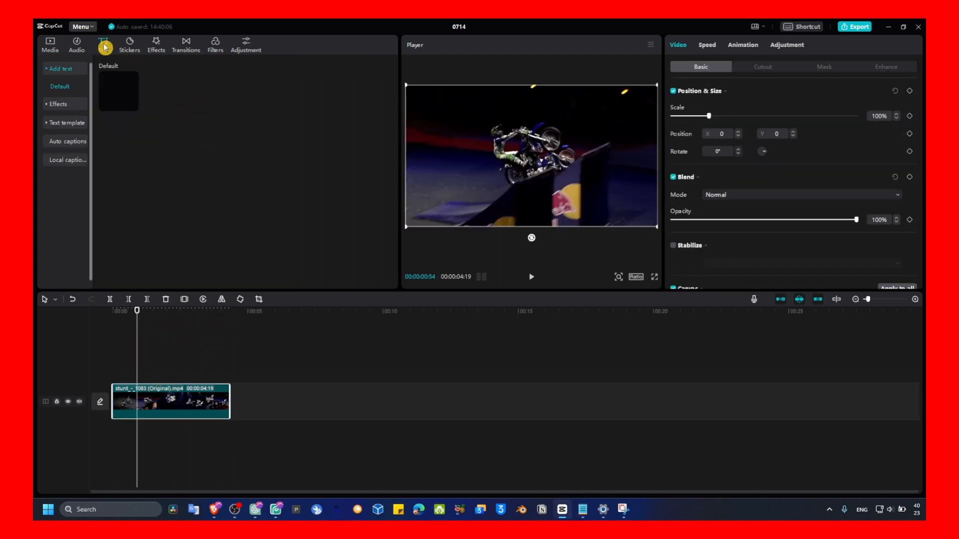
left_click(131, 108)
left_click(156, 372)
left_click_drag(157, 372, 136, 372)
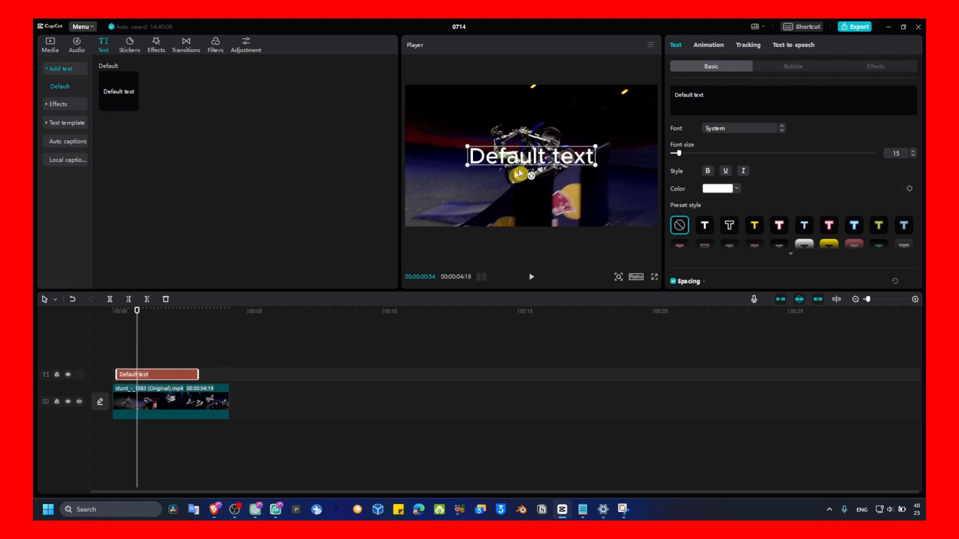
left_click(734, 106)
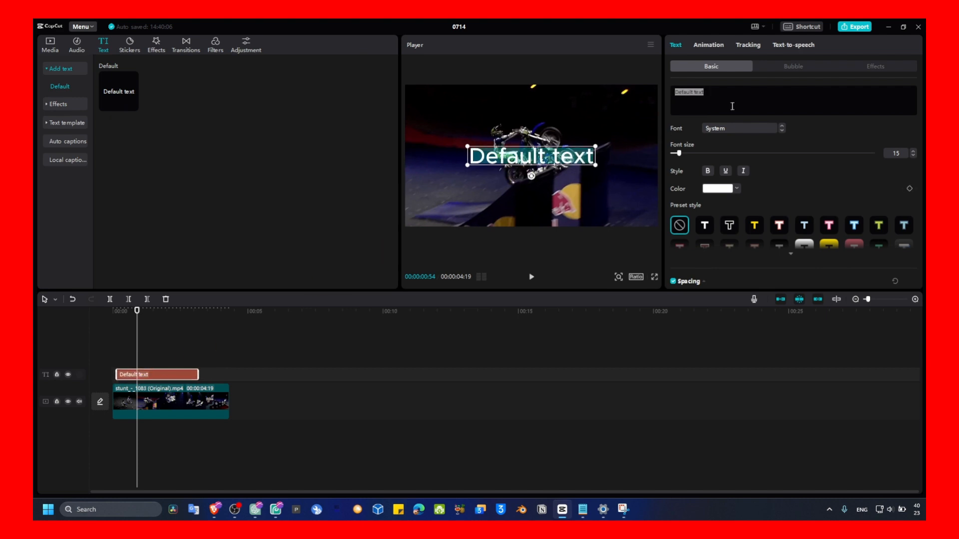
- Replace the text clip with the HERE arrow sticker and extend the sticker to the video's full length
left_click(136, 49)
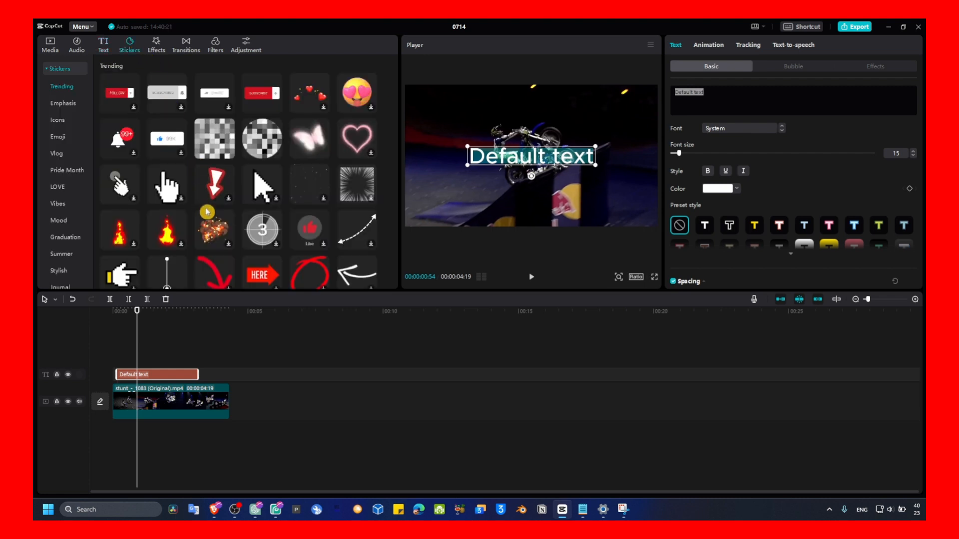
left_click_drag(257, 274, 133, 382)
key("Delete")
left_click_drag(193, 377, 229, 378)
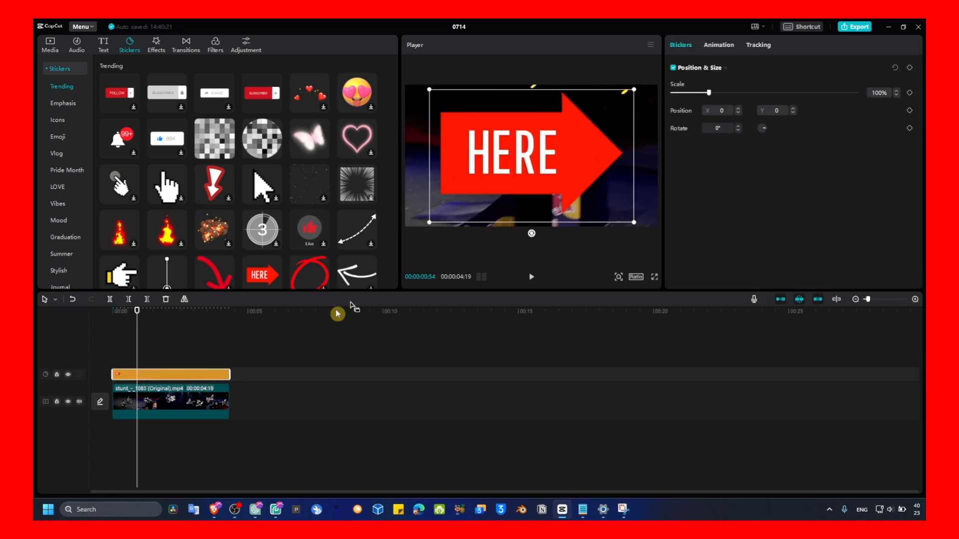
- Shrink the HERE sticker toward the upper left and apply Motion tracking to it
left_click_drag(634, 223, 483, 149)
left_click(186, 375)
left_click(768, 50)
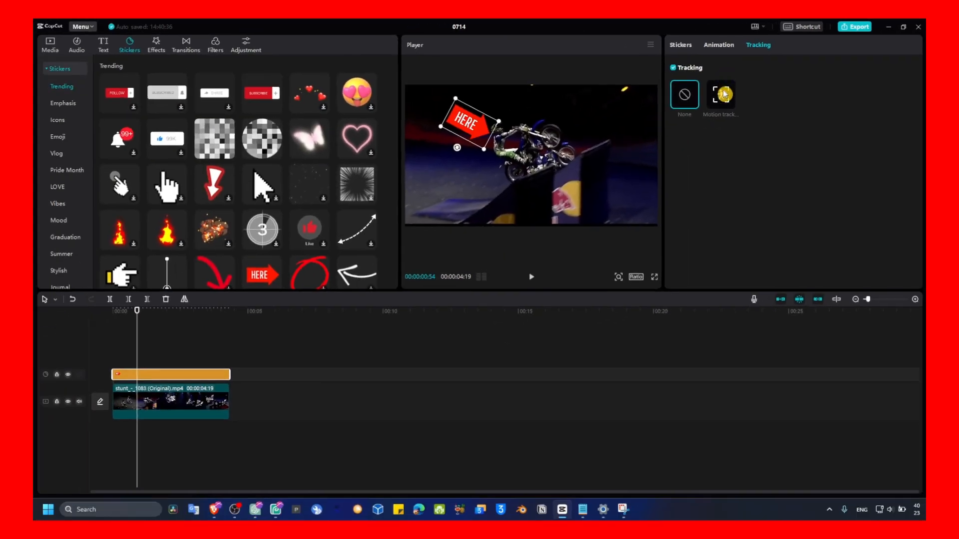
left_click(721, 102)
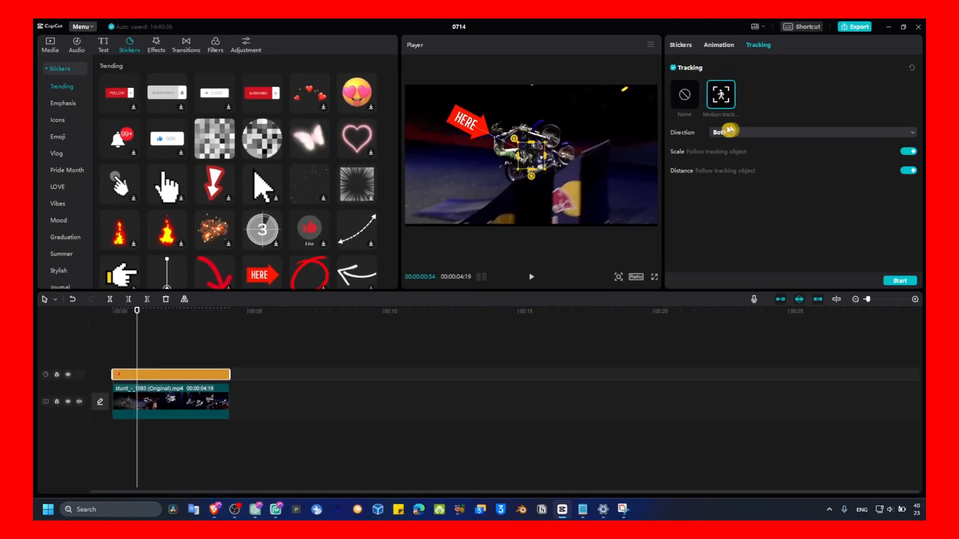
- Place the tracking box over the jumping rider, keeping the tracking direction at Both
left_click_drag(545, 158, 508, 153)
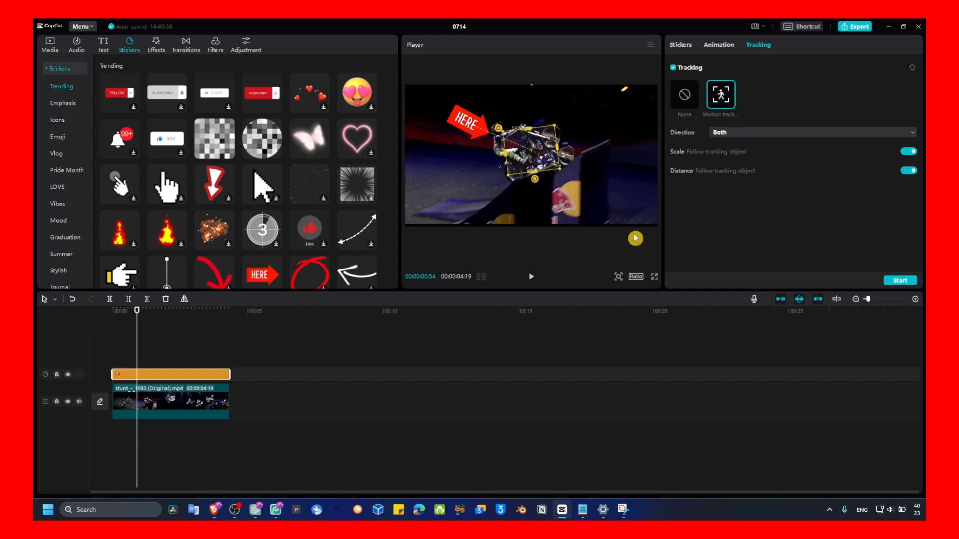
left_click(745, 134)
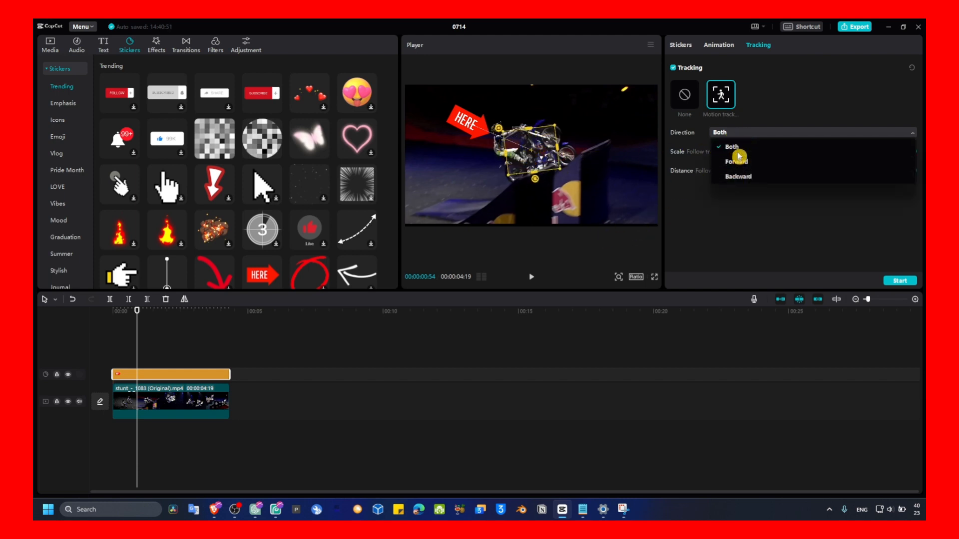
left_click(740, 152)
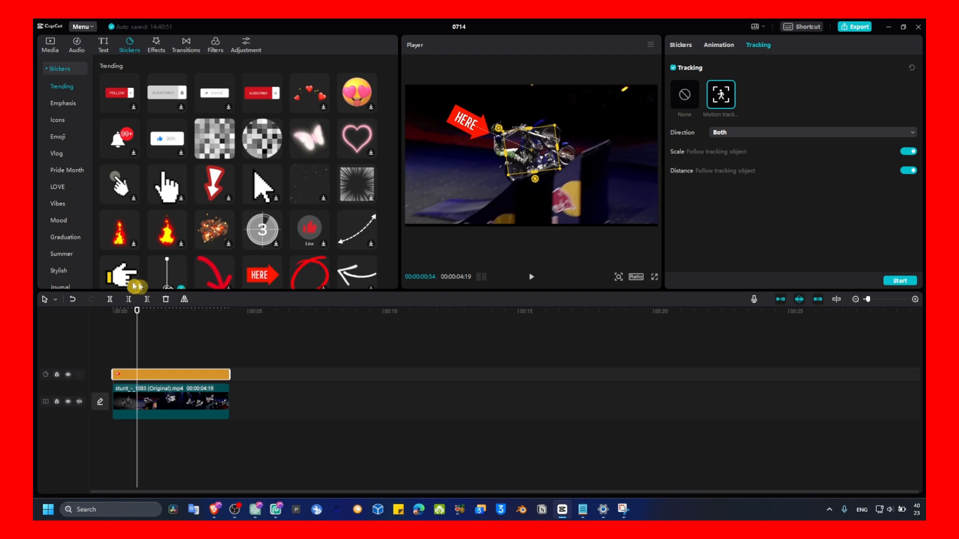
- Reposition the tracking box on the leading rider at the video's start and start tracking
left_click_drag(136, 312, 107, 314)
left_click(86, 324)
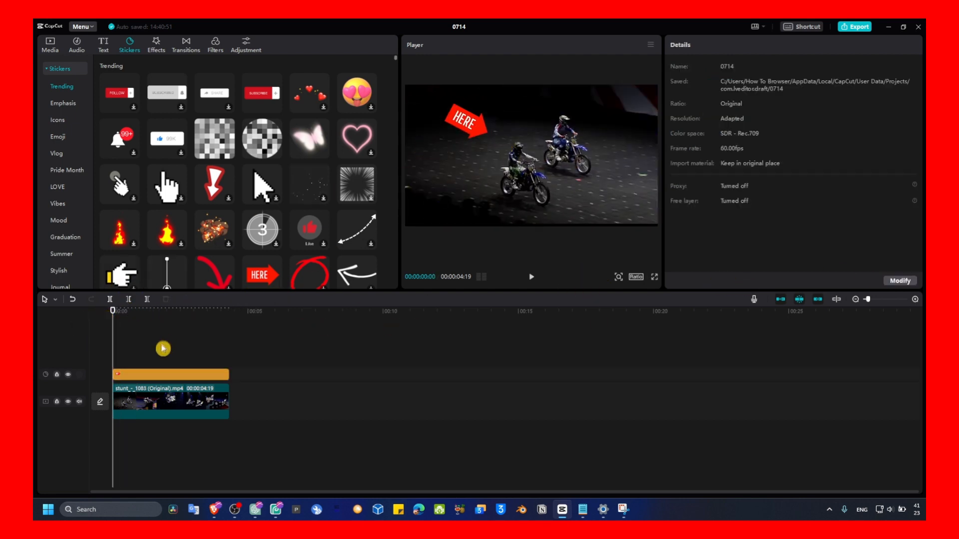
left_click(157, 374)
left_click_drag(537, 154, 529, 174)
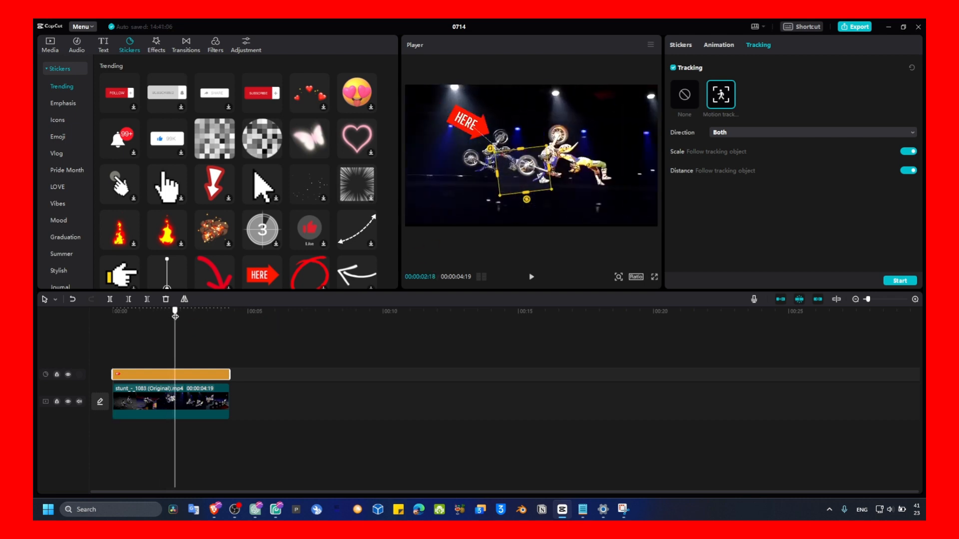
left_click_drag(165, 313, 111, 324)
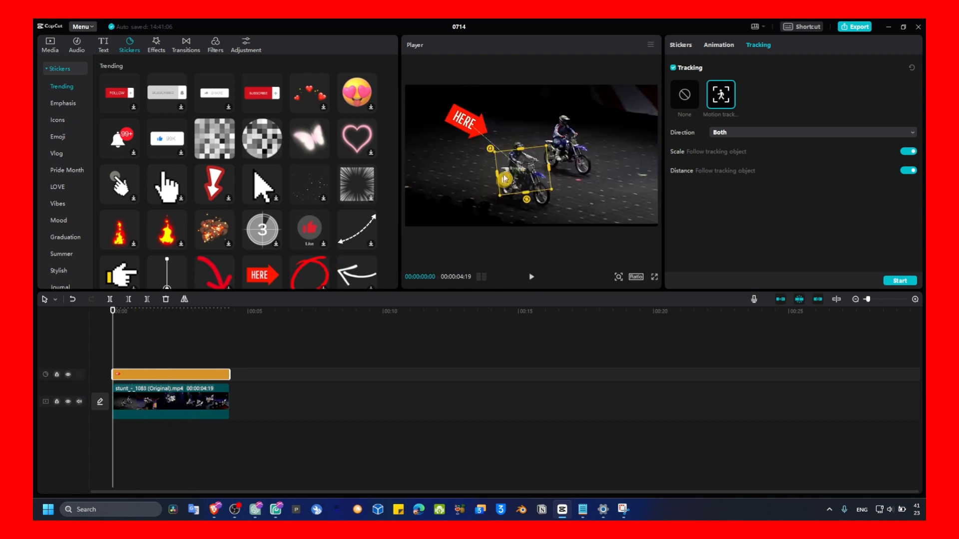
left_click(900, 281)
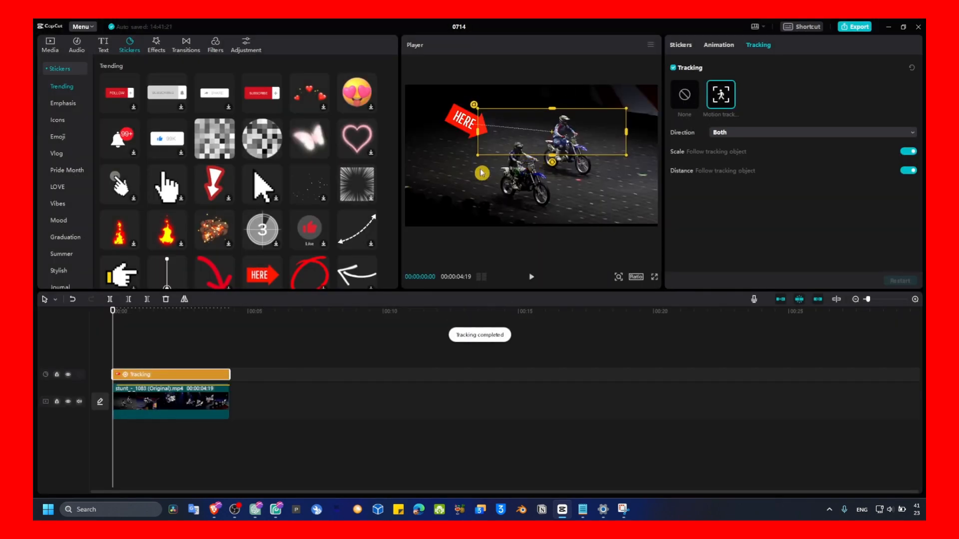
- Play back the tracked sticker and switch off scale following of the tracking object
key("space")
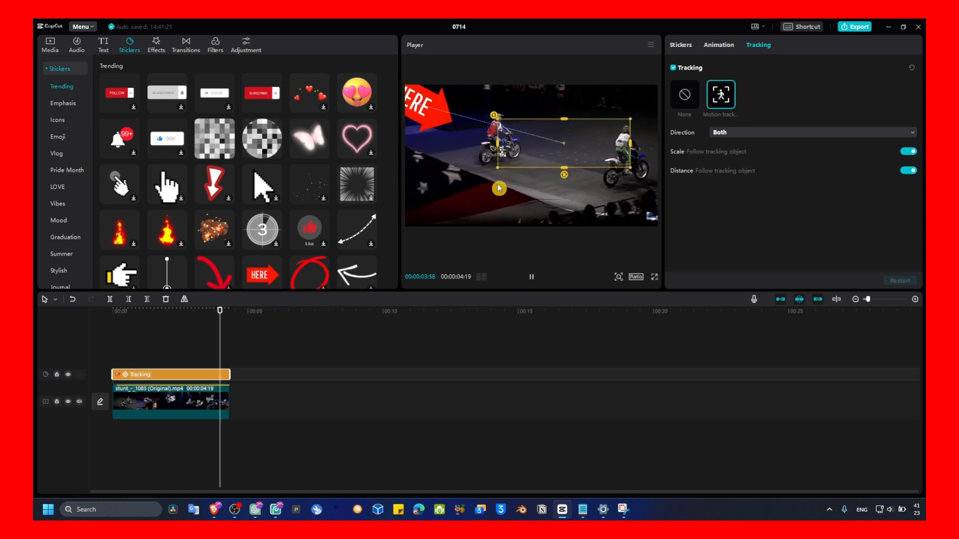
key("space")
key("space")
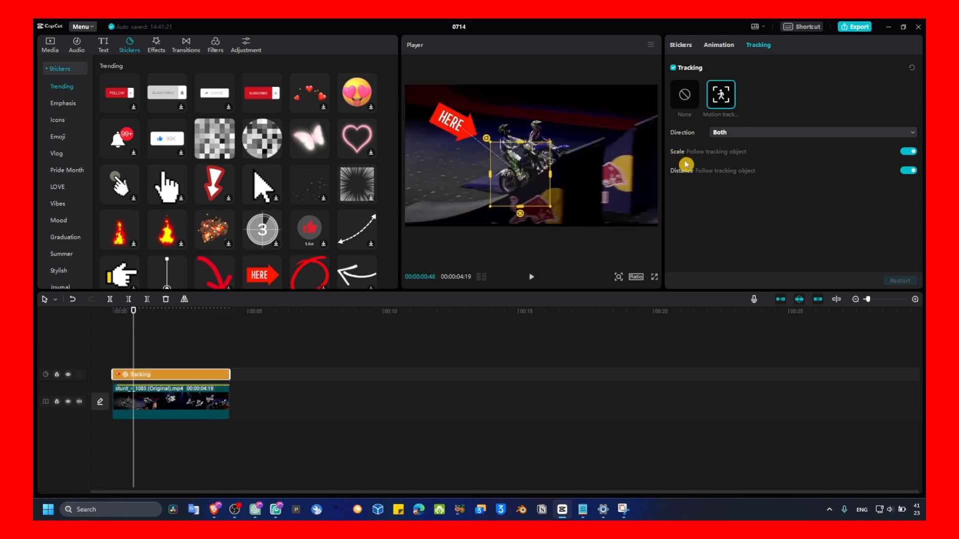
left_click(908, 151)
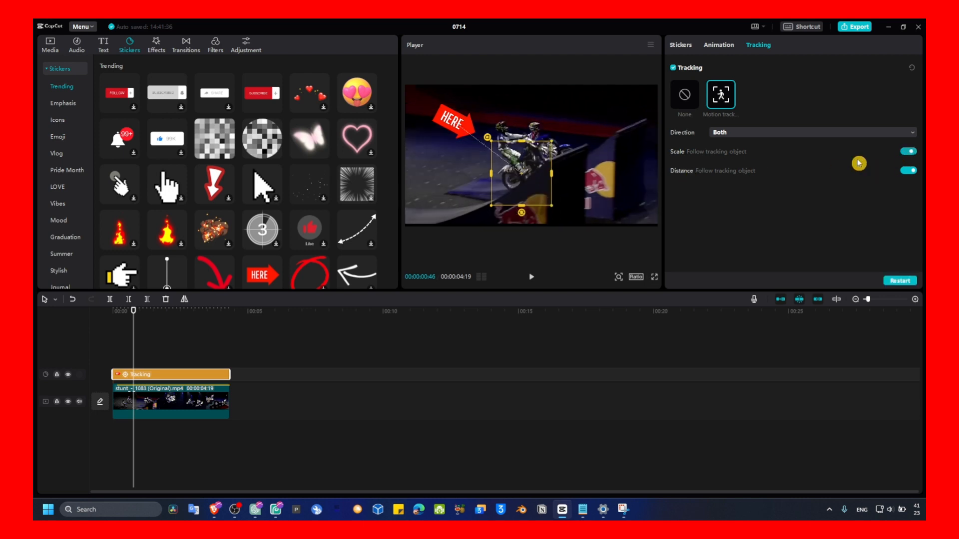
left_click(128, 319)
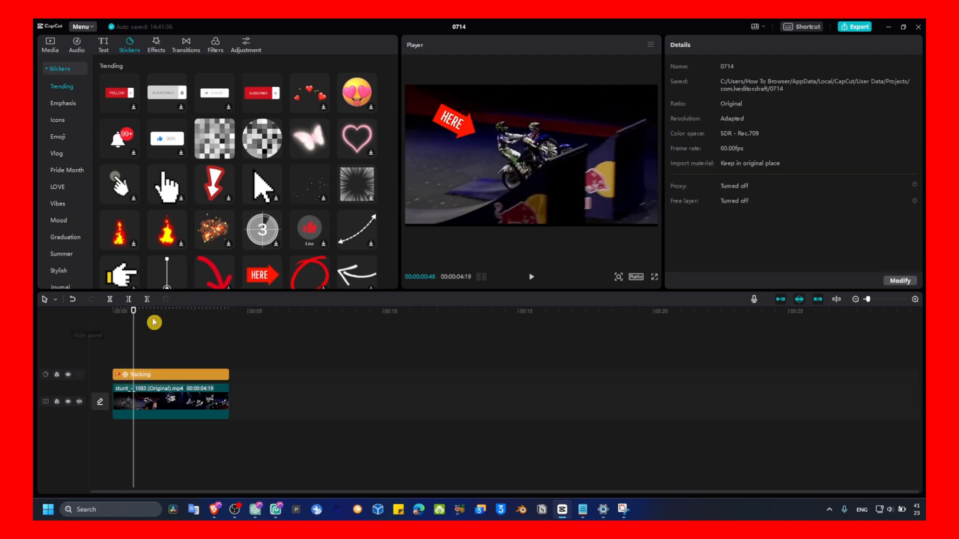
- Move the HERE sticker right next to the jumping rider
left_click_drag(134, 315, 104, 318)
key("space")
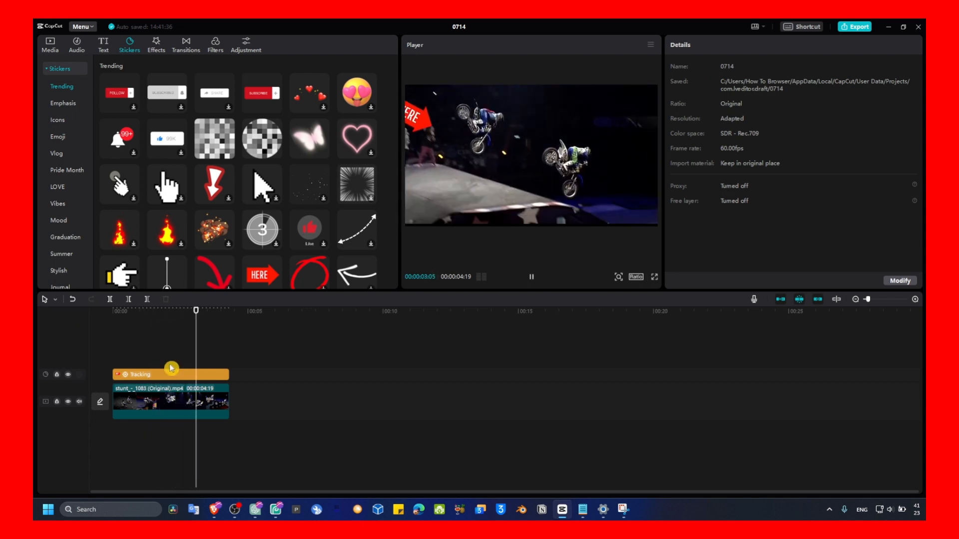
left_click(410, 140)
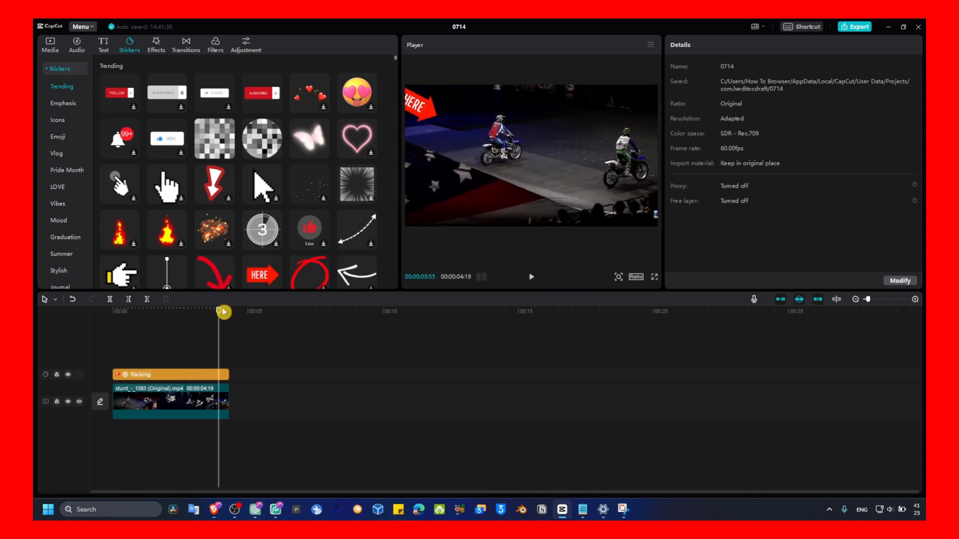
left_click_drag(219, 310, 146, 374)
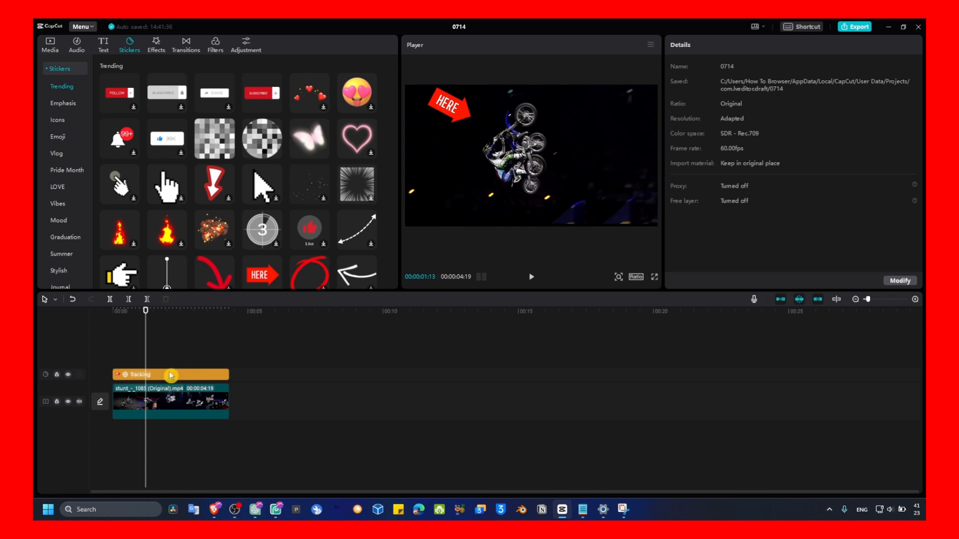
left_click(170, 375)
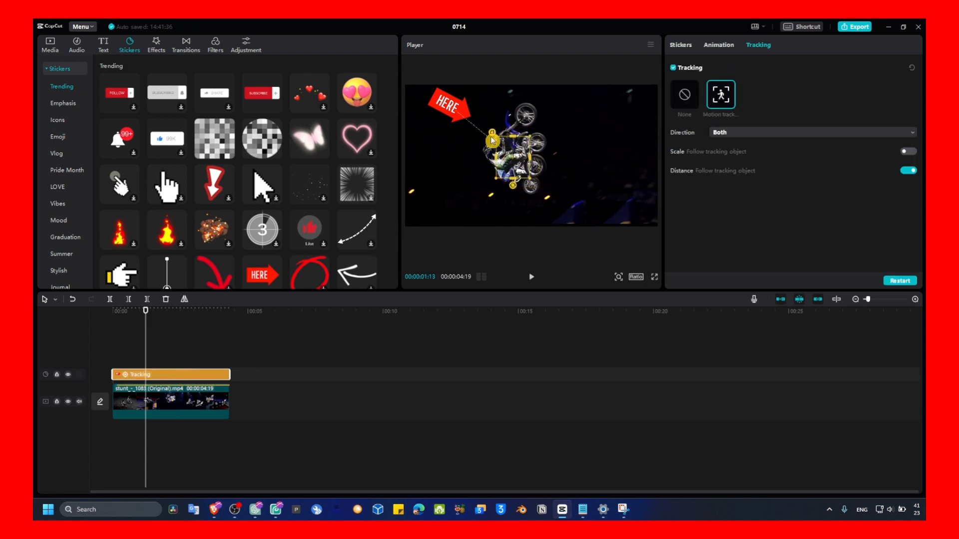
left_click_drag(460, 110, 483, 137)
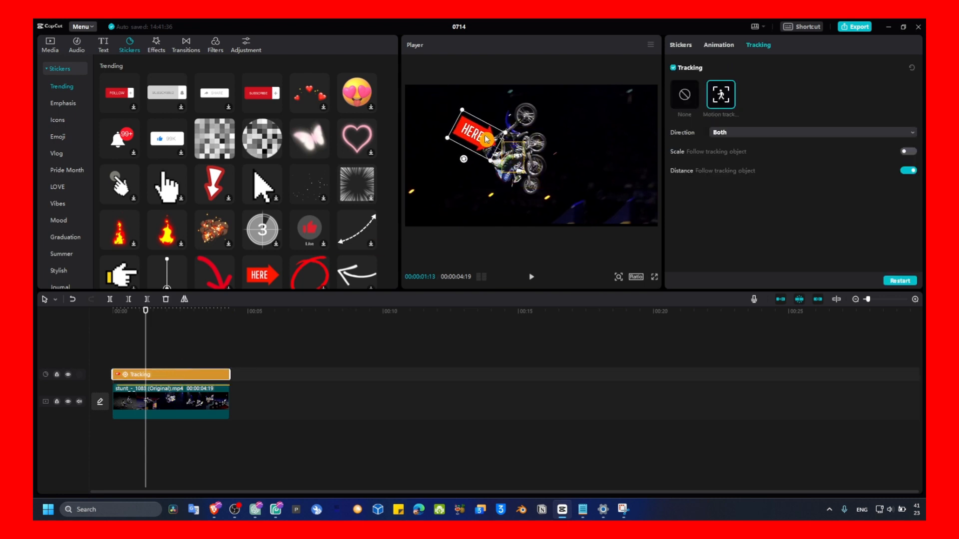
- Shift the tracking box onto the second rider and place the HERE sticker beside it
left_click_drag(145, 327, 98, 326)
key("space")
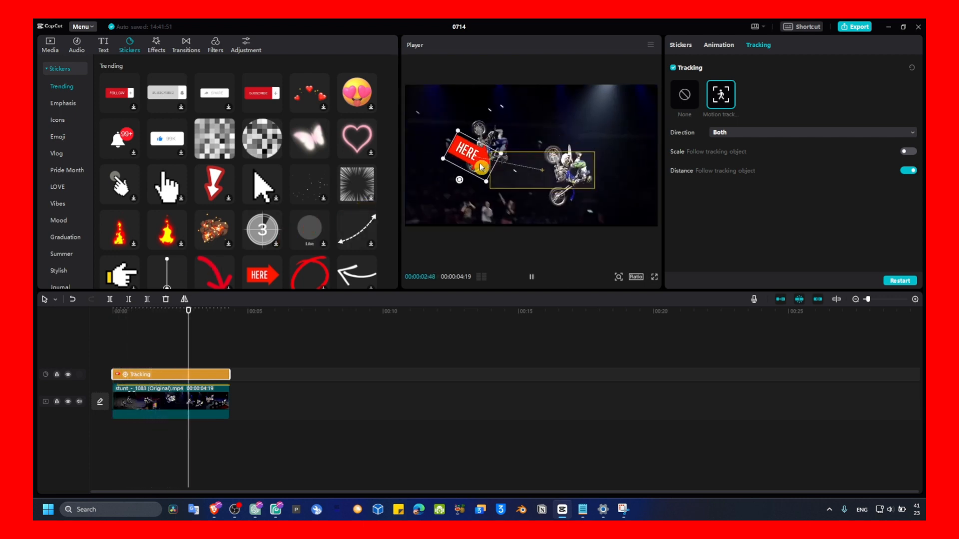
key("space")
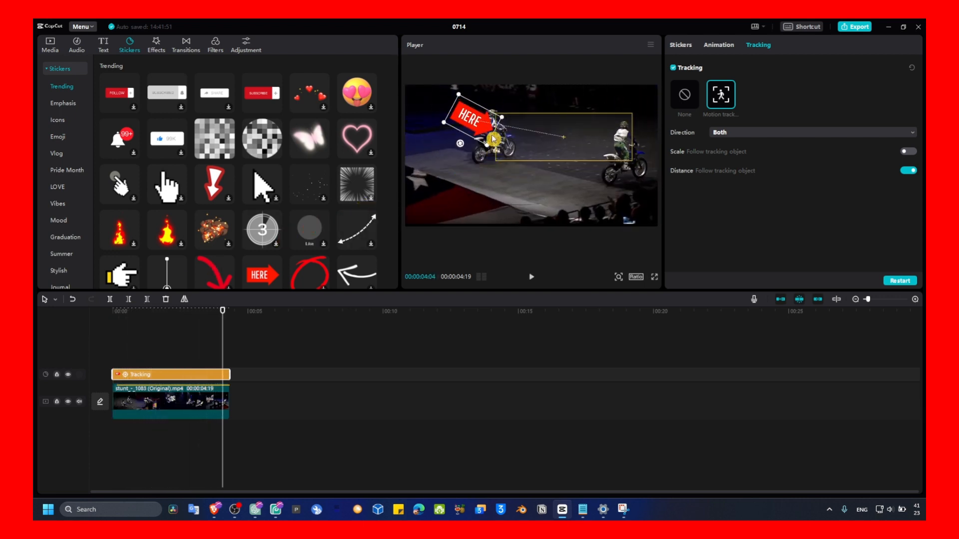
left_click_drag(583, 144, 635, 157)
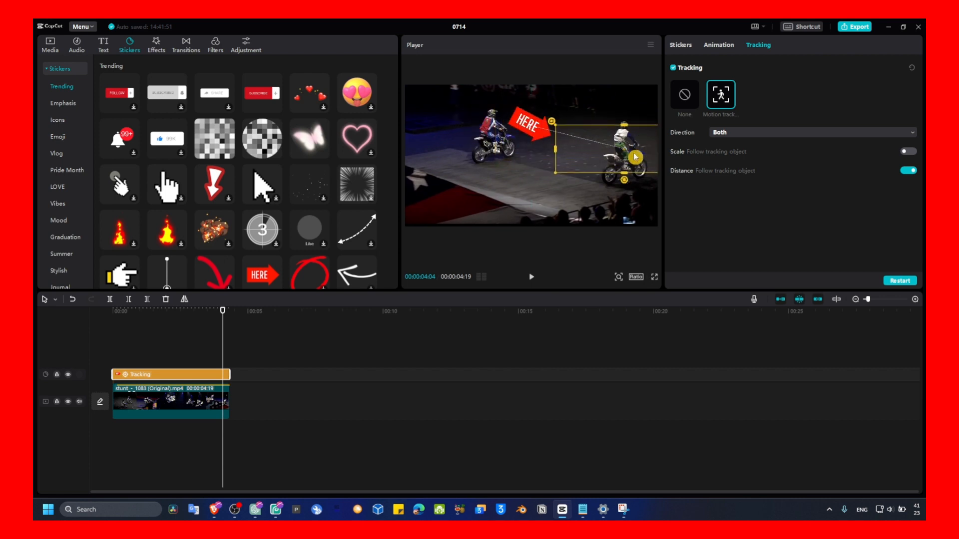
left_click(567, 161)
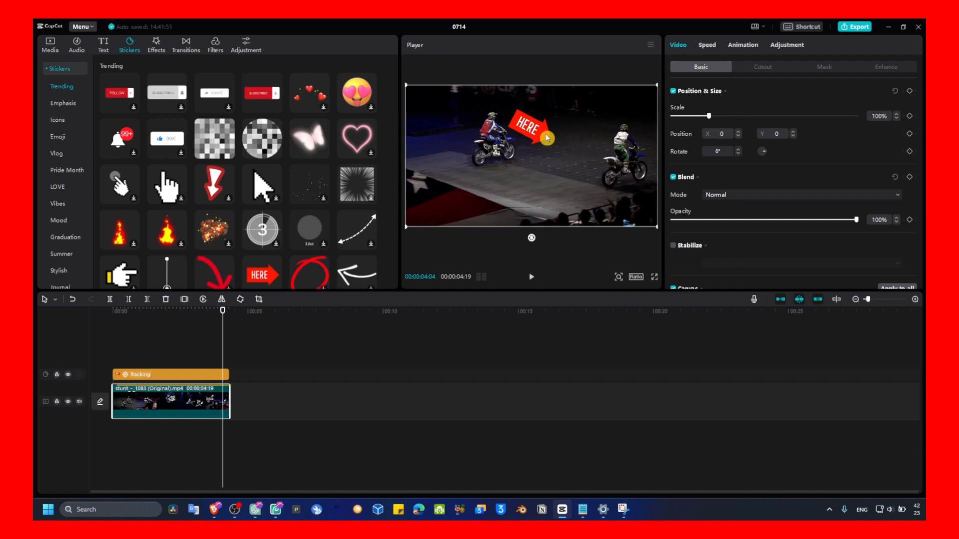
left_click(224, 374)
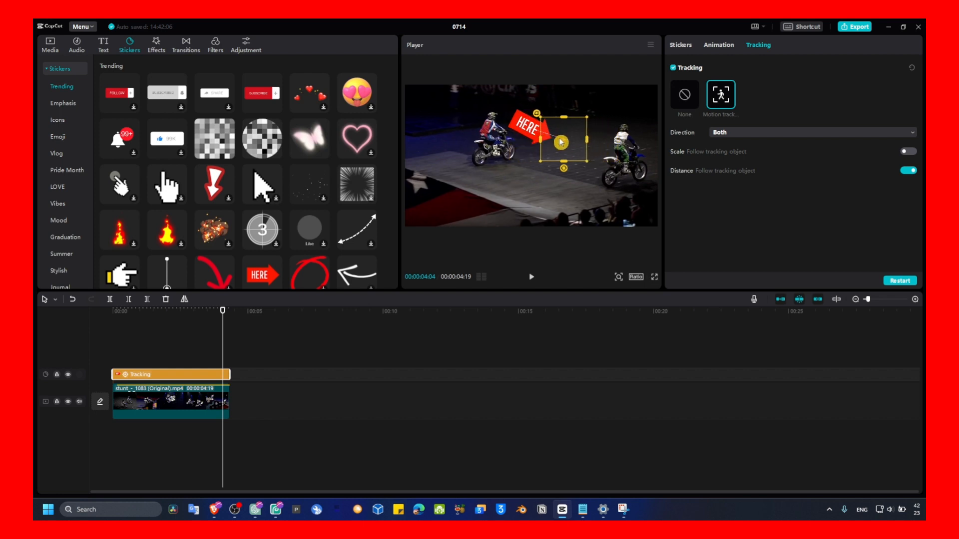
left_click_drag(538, 130, 577, 143)
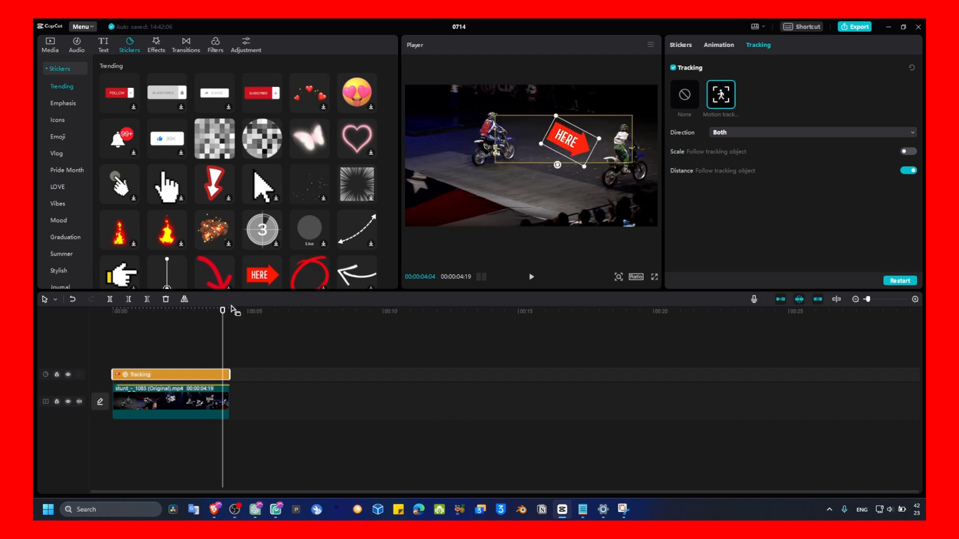
- Play back the video from the start to review the sticker following the rider
left_click_drag(222, 315, 107, 328)
key("space")
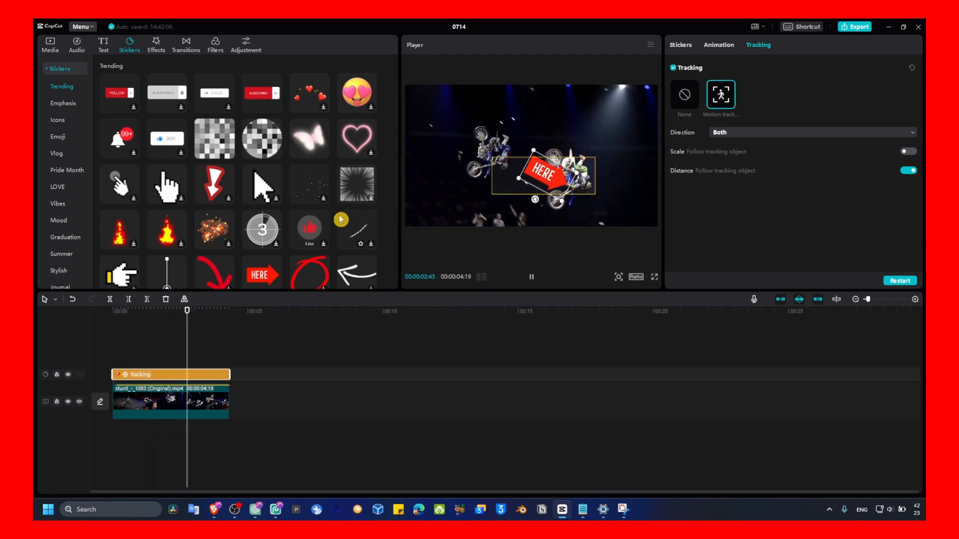
key("space")
left_click(183, 346)
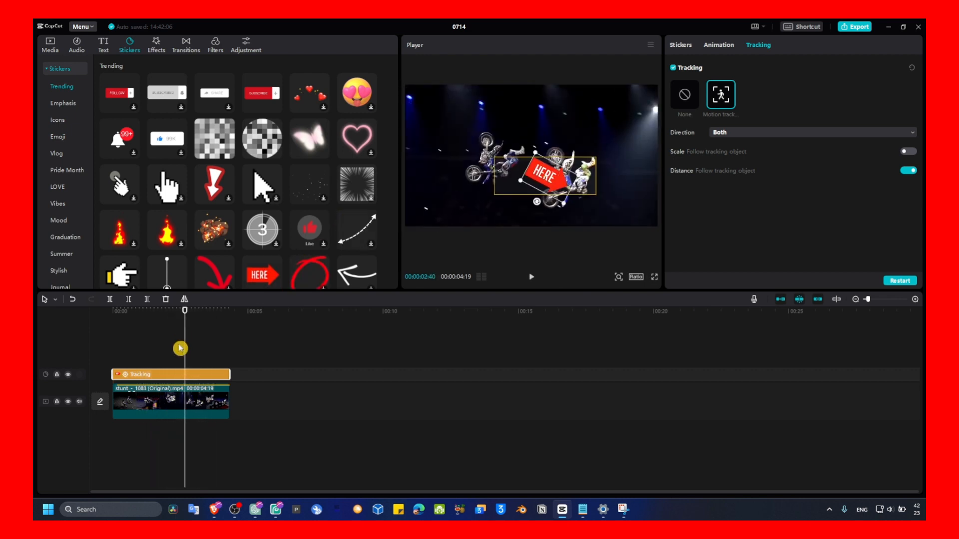
left_click(169, 332)
left_click(156, 337)
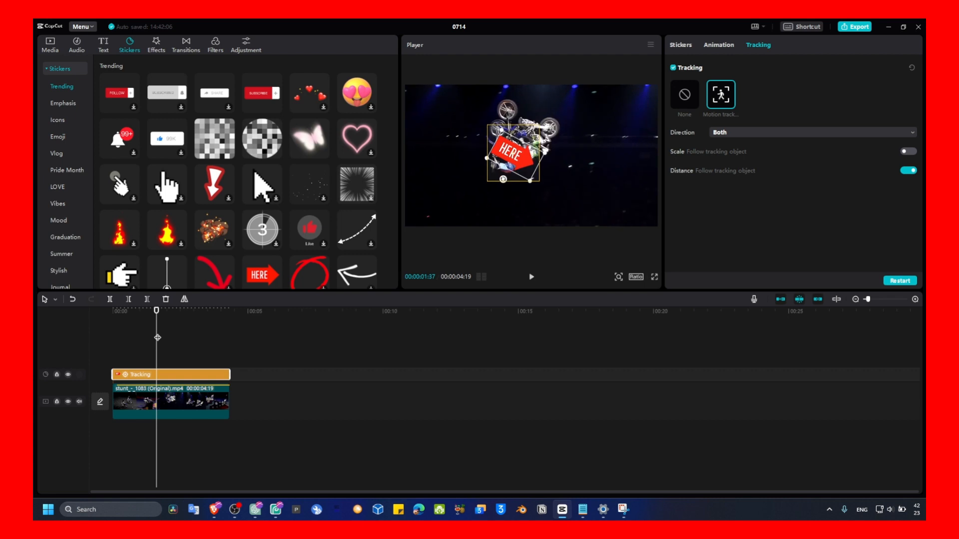
left_click_drag(158, 338, 184, 426)
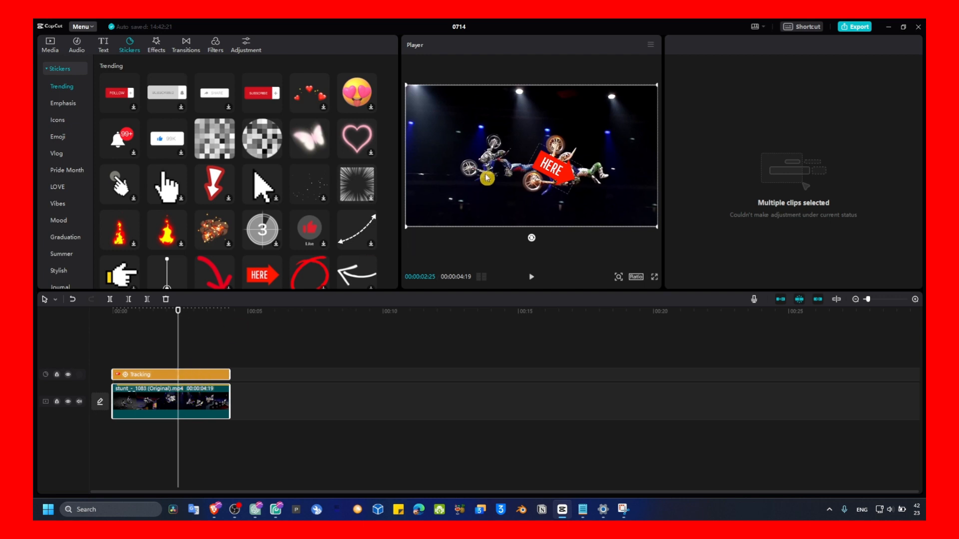
left_click_drag(184, 318, 128, 324)
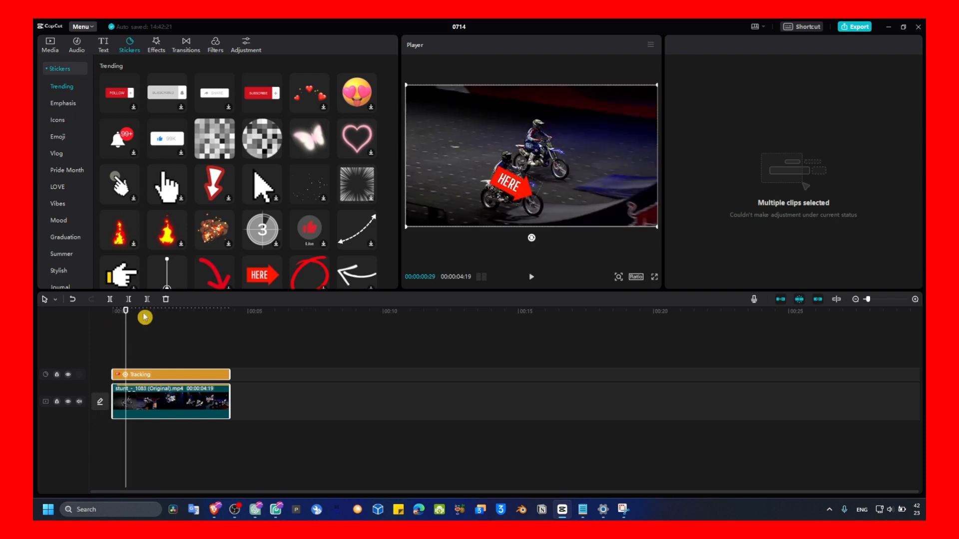
- Move to about the 1-second mark, select the tracking sticker and shift the HERE sticker beside the jumping rider
mouse_move(132, 320)
left_mouse_down()
mouse_move(111, 322)
mouse_move(142, 322)
left_mouse_up()
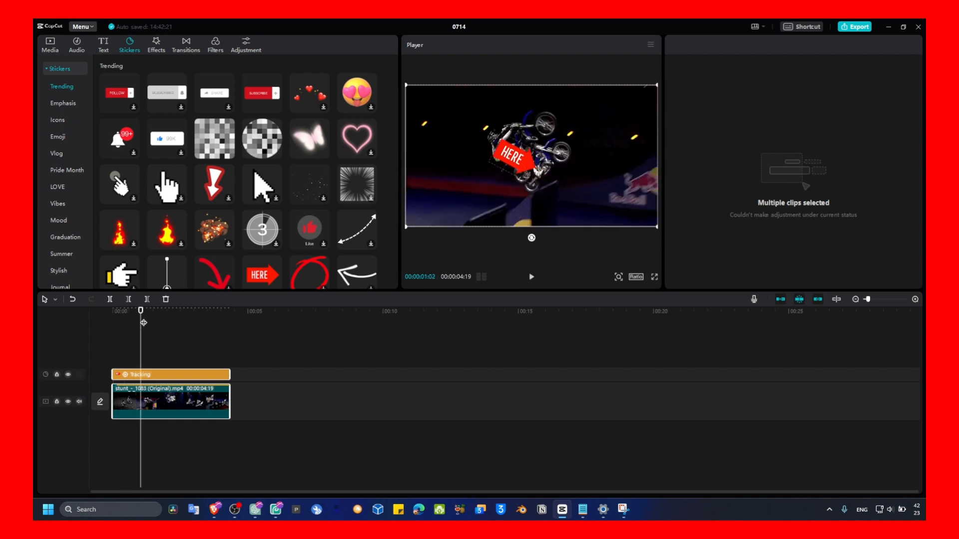
left_click(163, 375)
left_click_drag(511, 158, 475, 159)
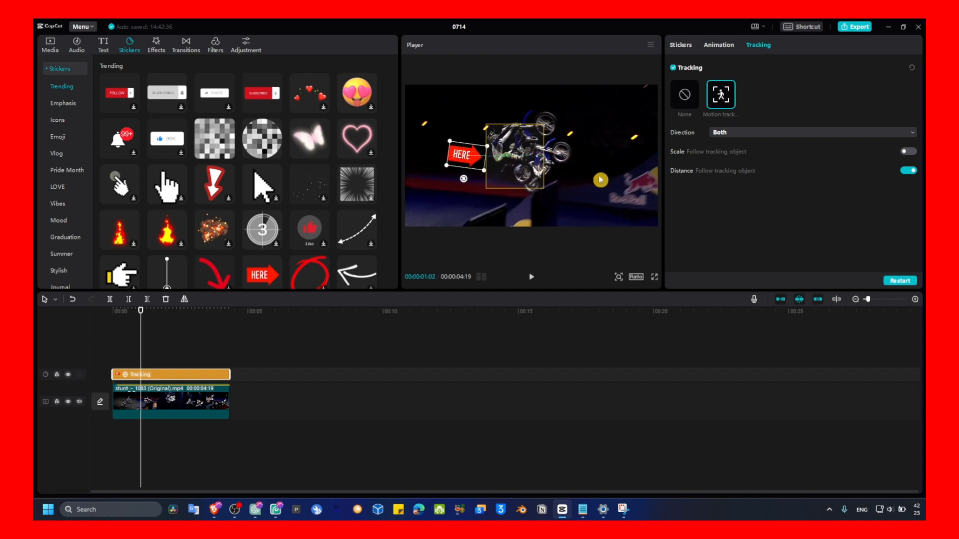
- Switch off distance following of the tracking object, preview the clip, and rerun the motion tracking
left_click(909, 171)
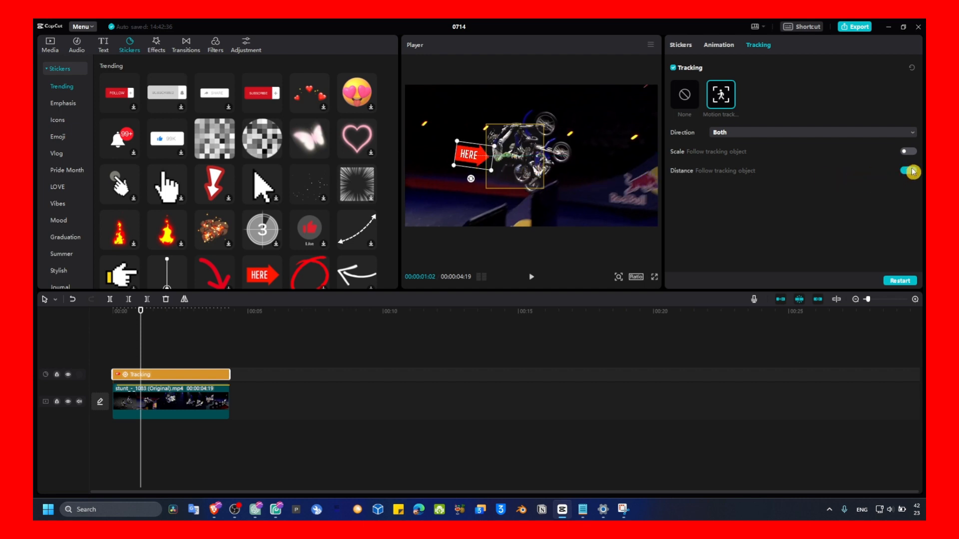
key("space")
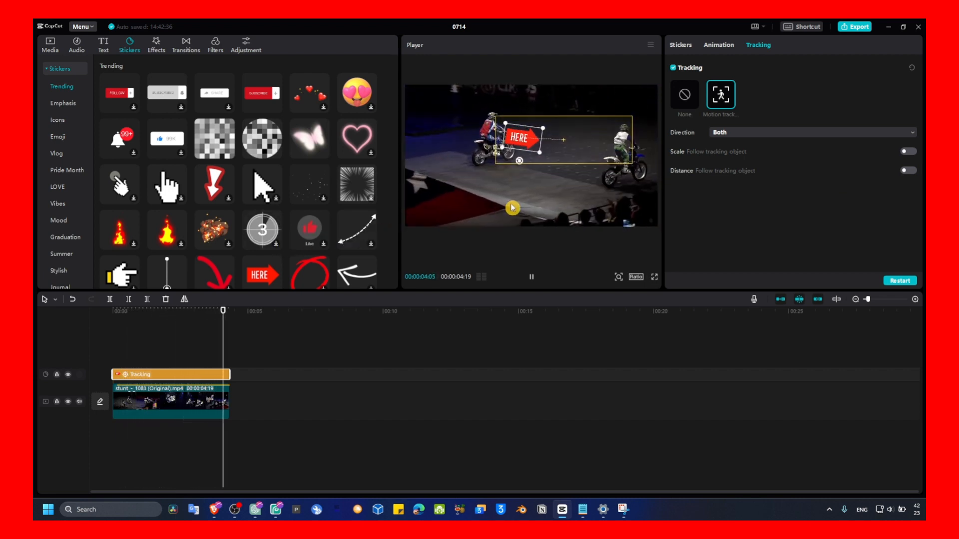
key("space")
key("space")
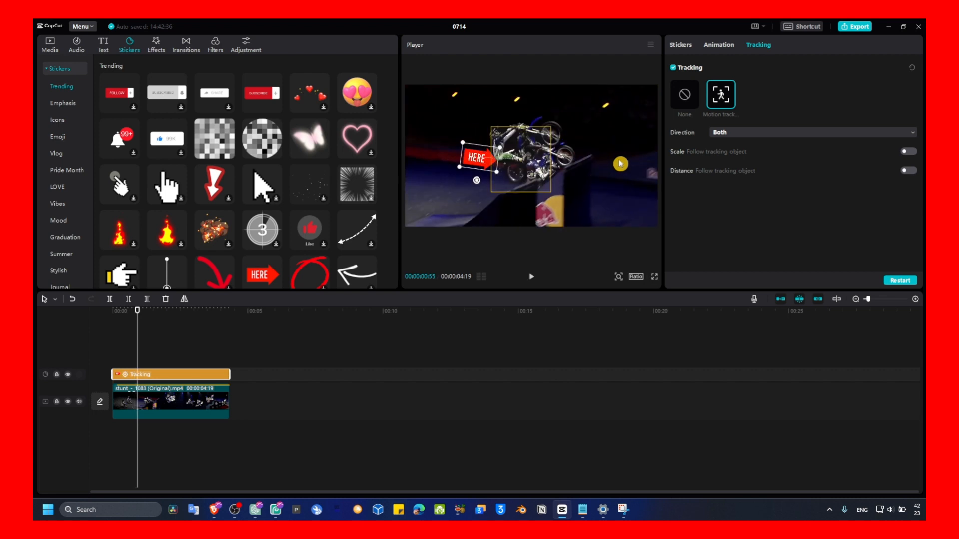
left_click(906, 280)
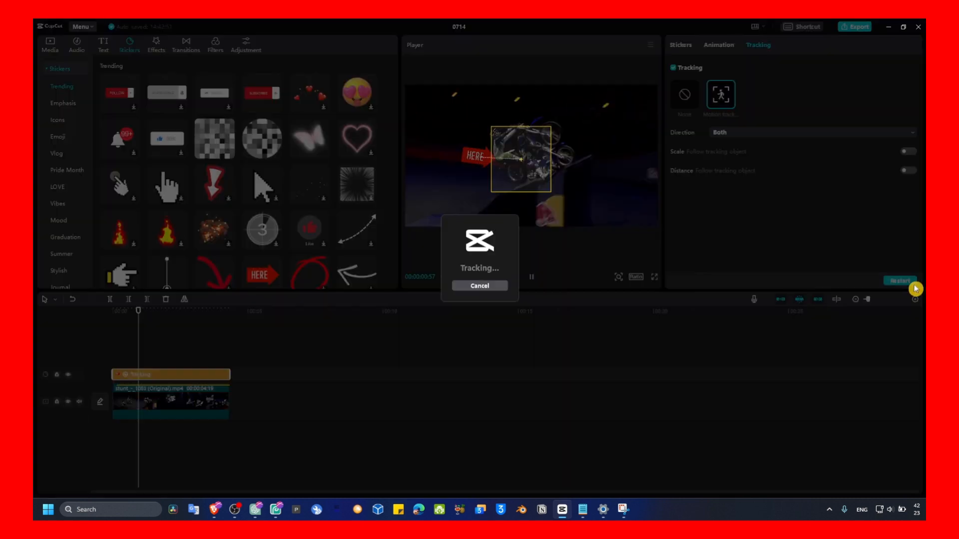